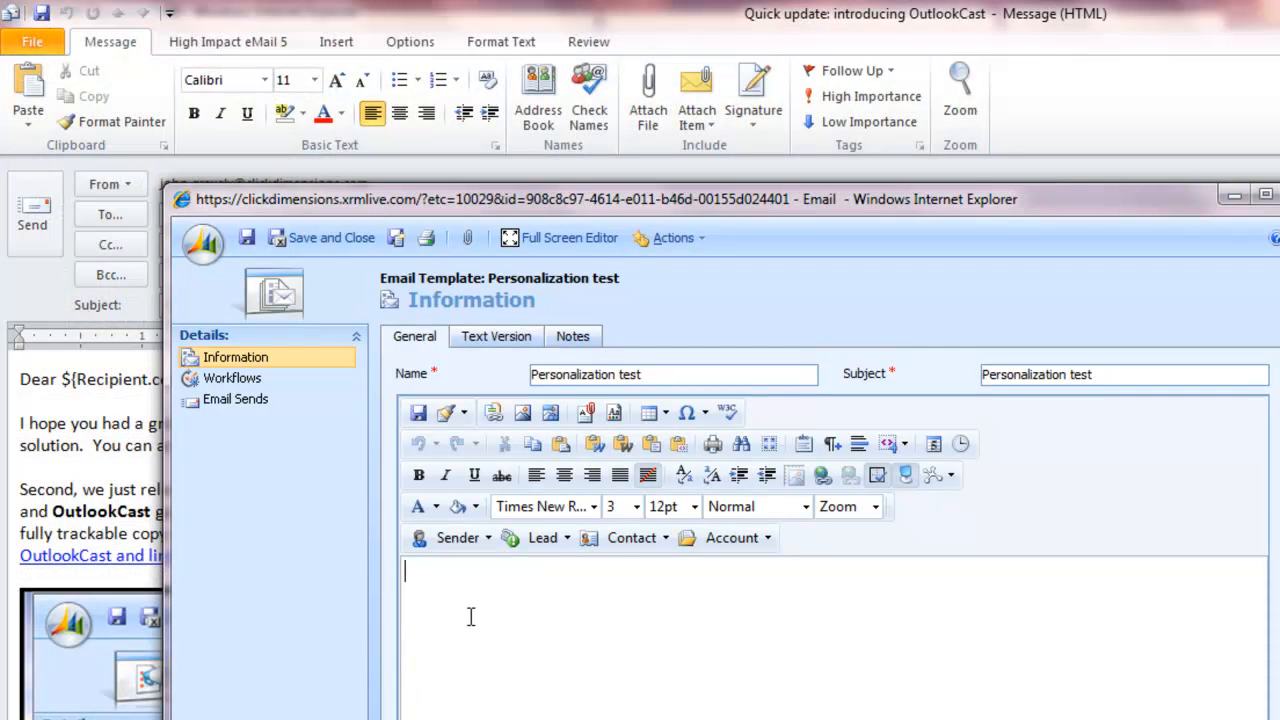
# Insert the lead's Address 2: Name personalization field into the template body, leave the template, and place the cursor between the Outlook greeting's two first-name fields
pyautogui.click(568, 539)
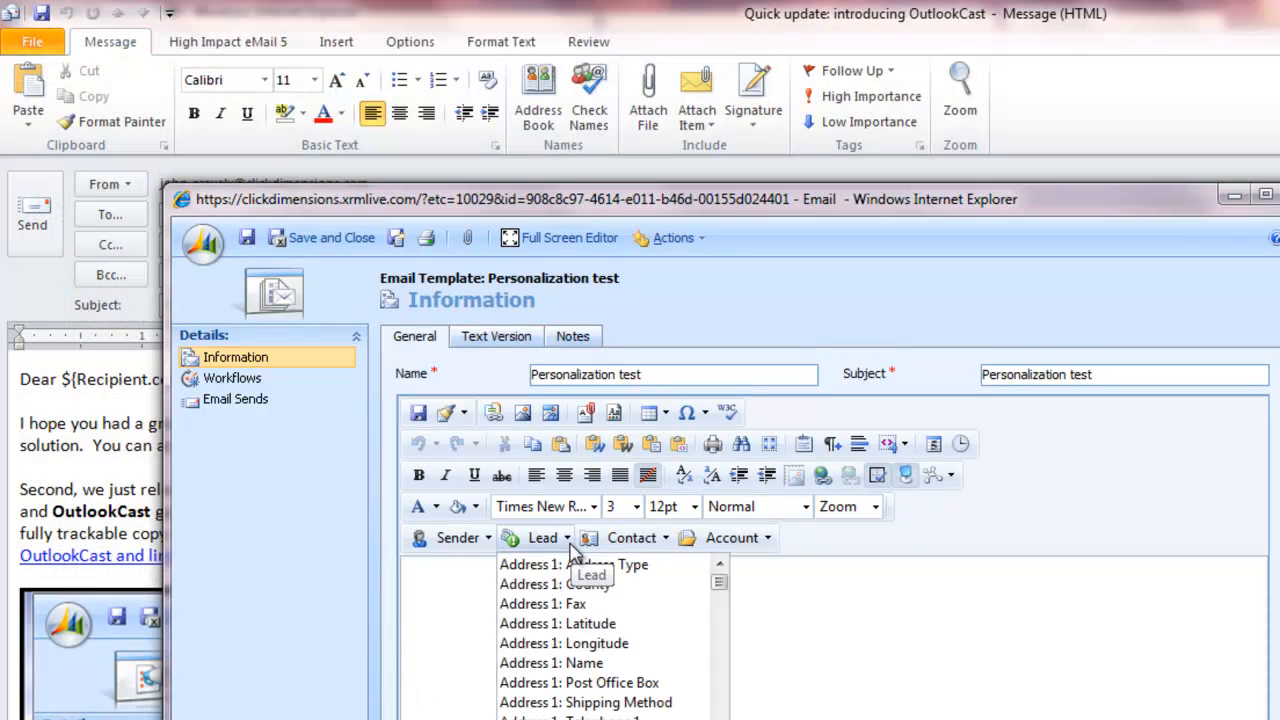
pyautogui.scroll(-3, 610, 650)
pyautogui.scroll(-3, 612, 660)
pyautogui.click(612, 656)
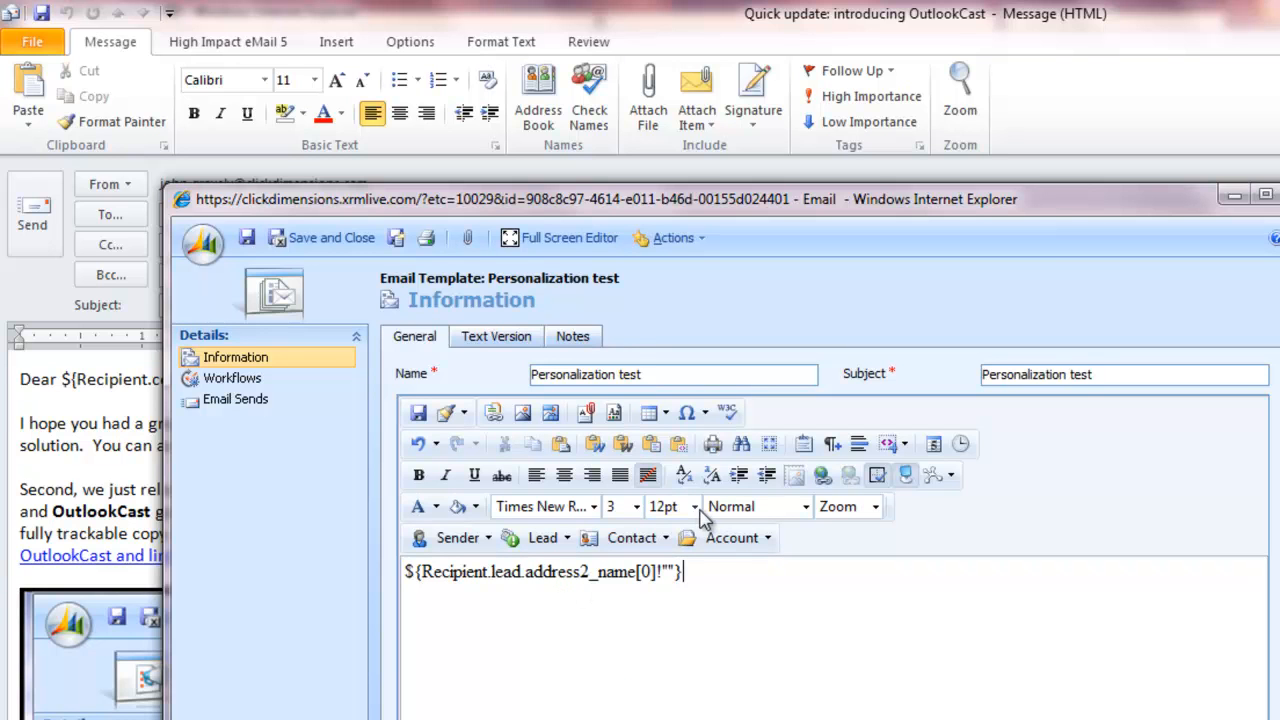
pyautogui.click(1277, 192)
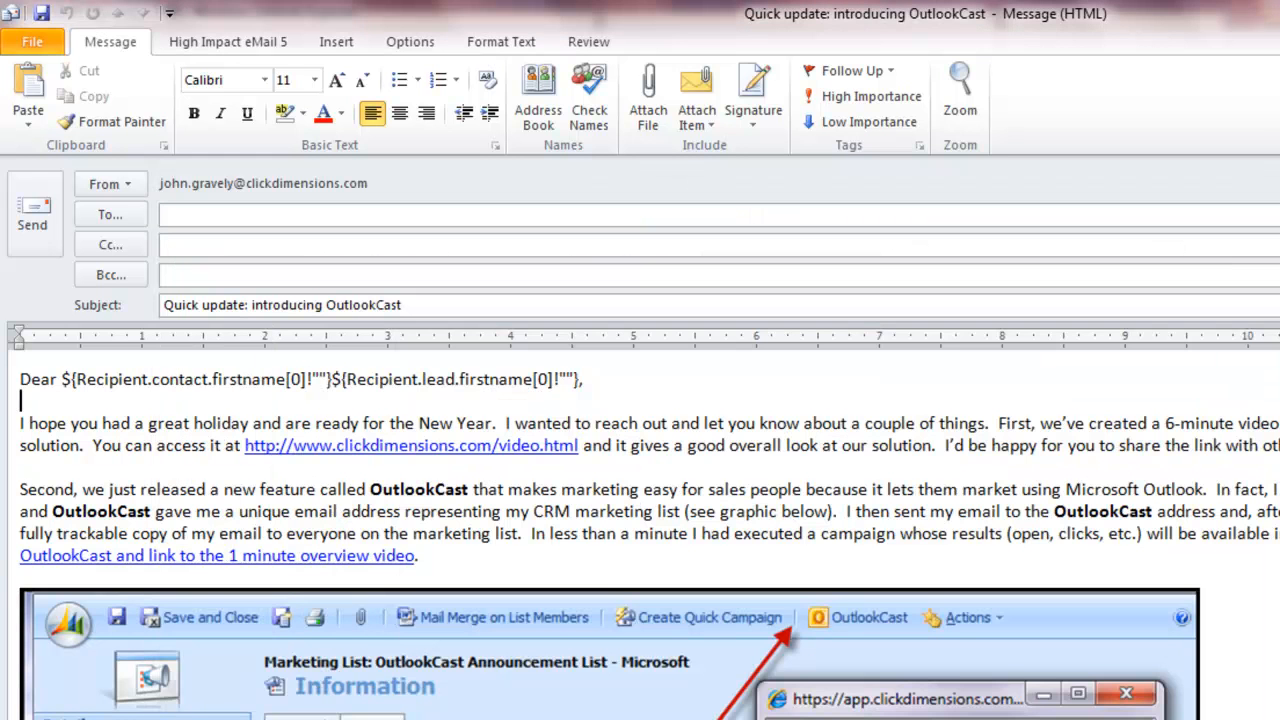
pyautogui.click(333, 380)
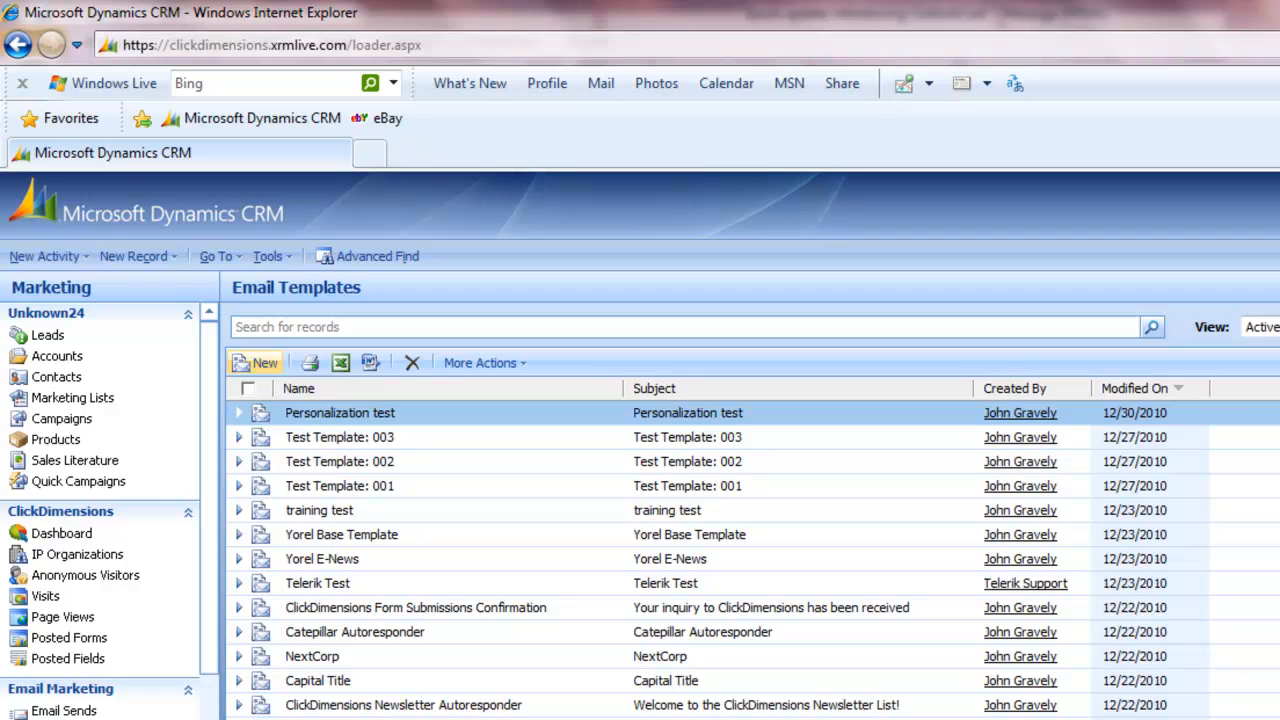
# Switch to Microsoft Dynamics CRM and open the contact marketing list for test sends that is named after an email address
pyautogui.click(94, 400)
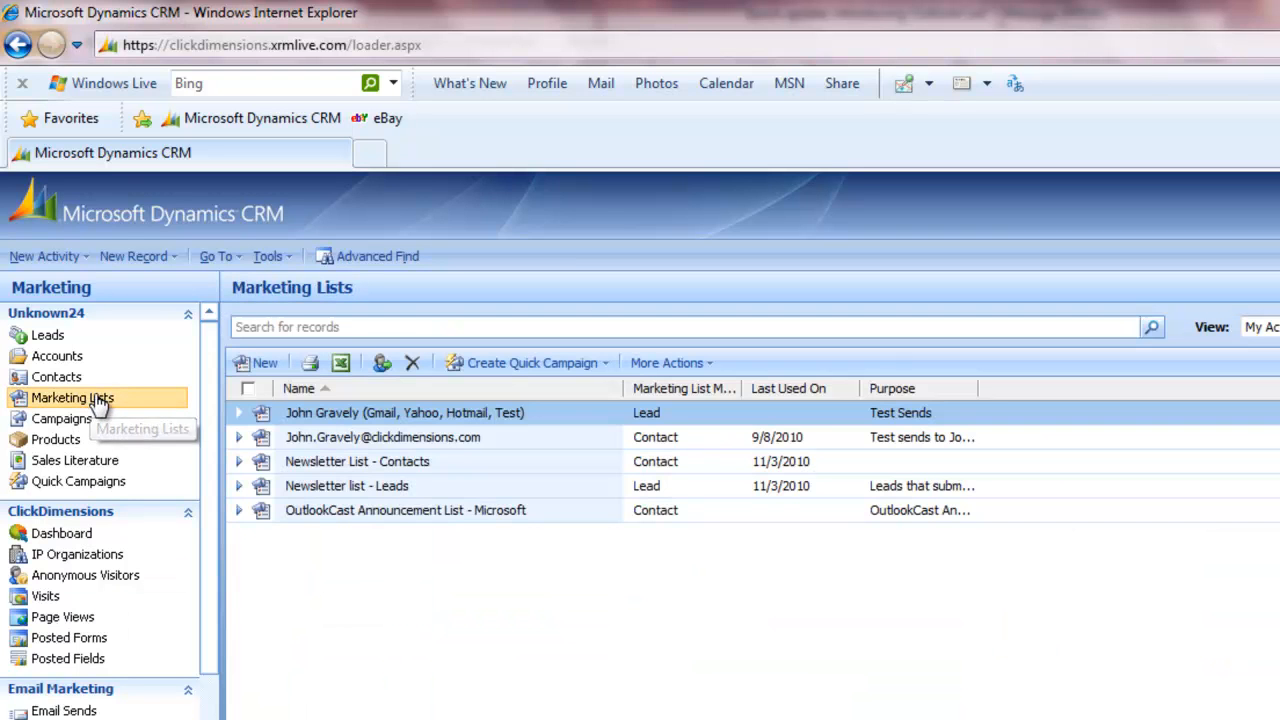
pyautogui.click(370, 445)
pyautogui.doubleClick(370, 445)
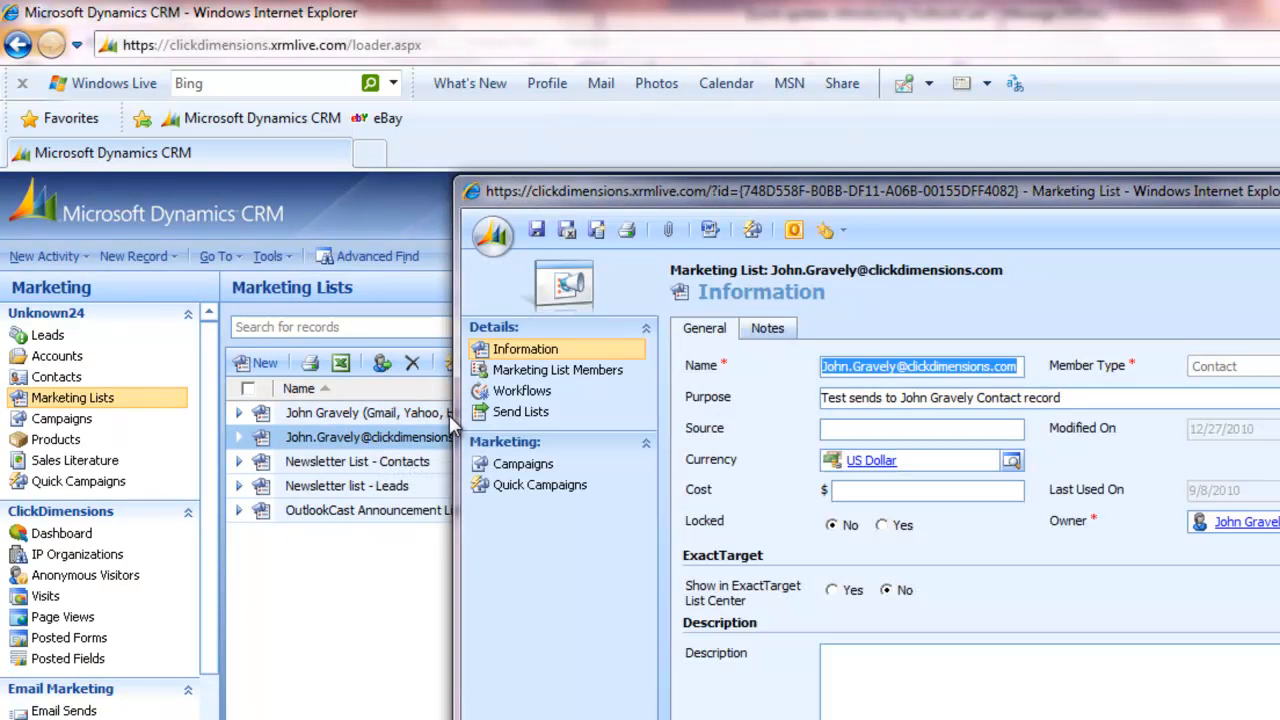
pyautogui.moveTo(453, 422); pyautogui.dragTo(200, 403)
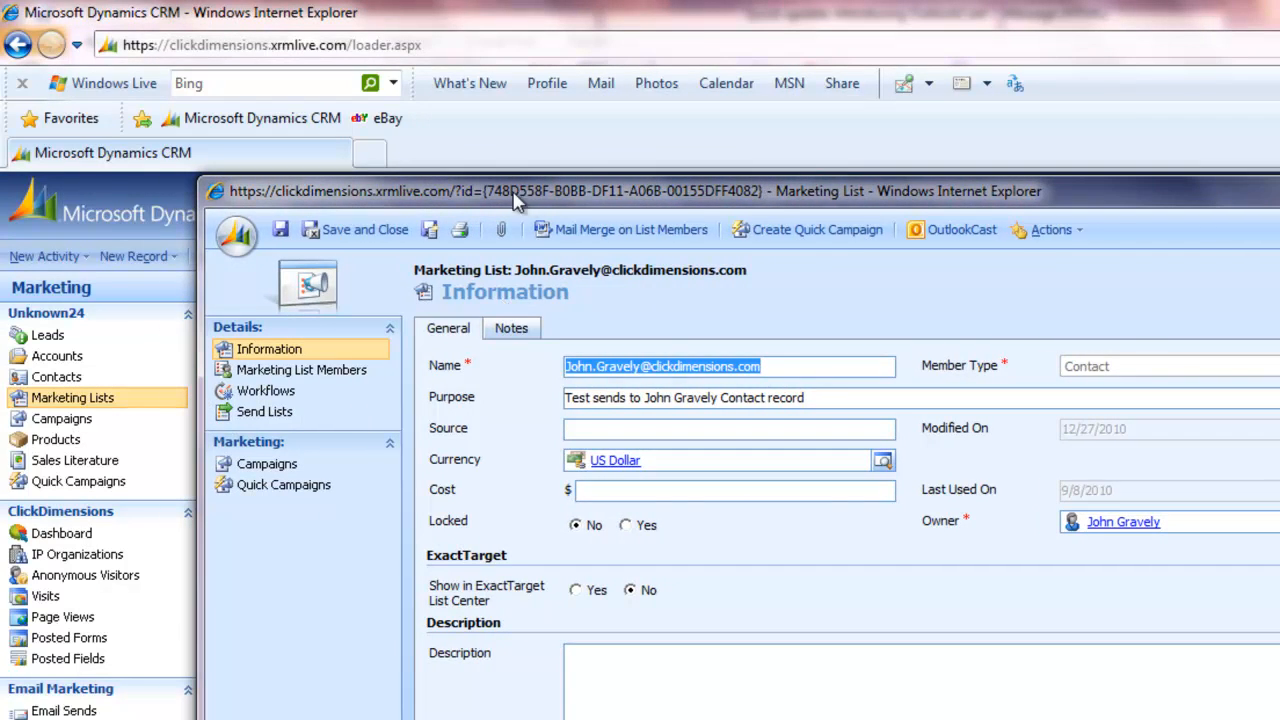
pyautogui.moveTo(526, 199); pyautogui.dragTo(440, 202)
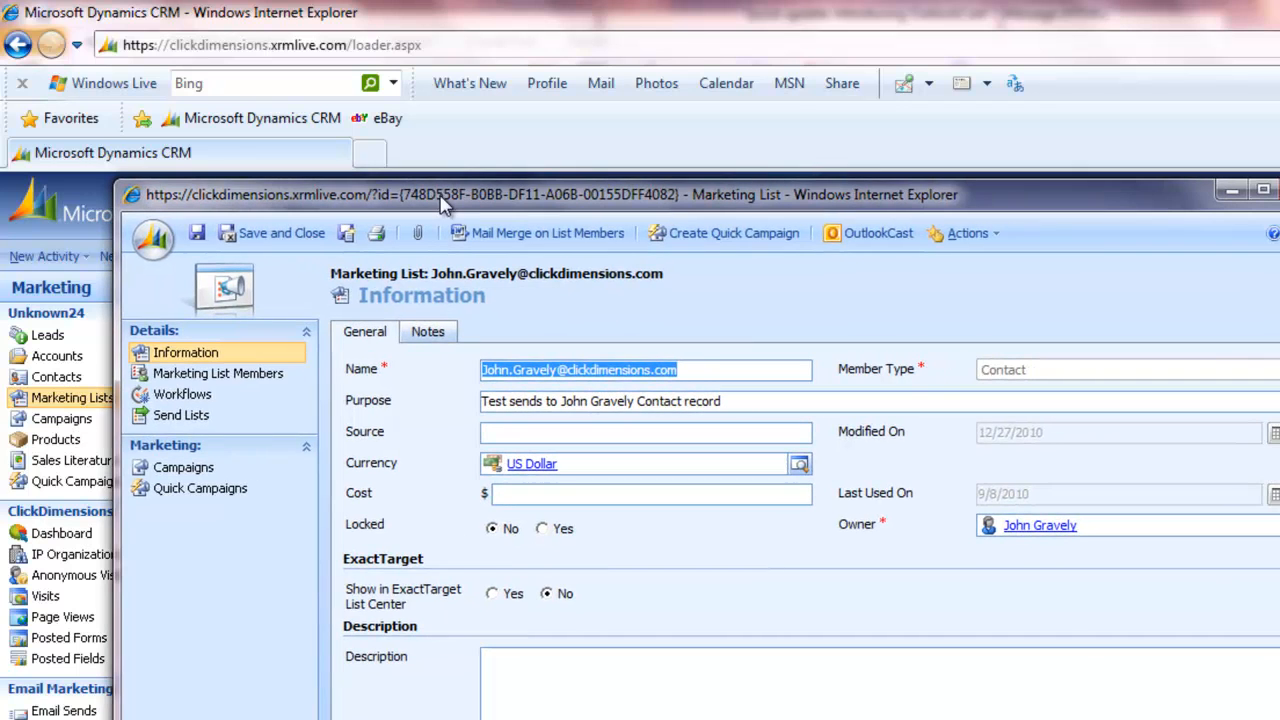
# Get the marketing list's unique OutlookCast email address, copy it, and close its window
pyautogui.click(862, 237)
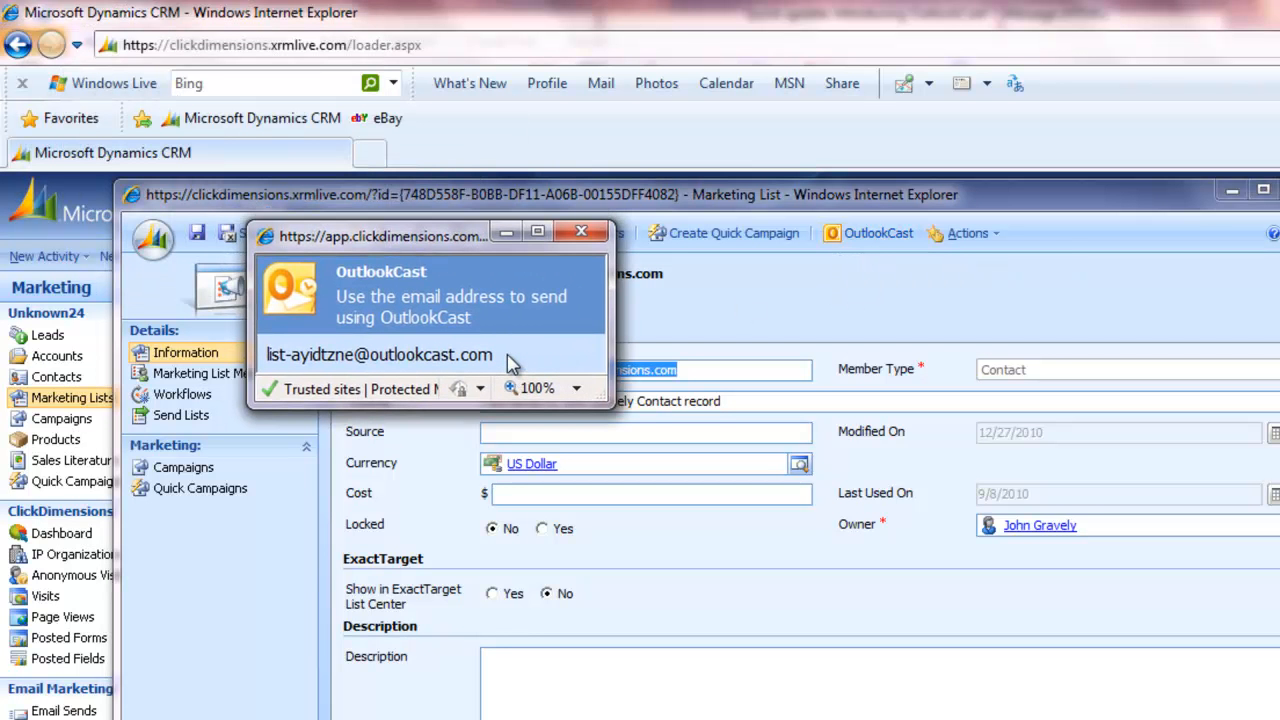
pyautogui.moveTo(512, 355); pyautogui.dragTo(281, 360)
pyautogui.hotkey('ctrl', 'c')
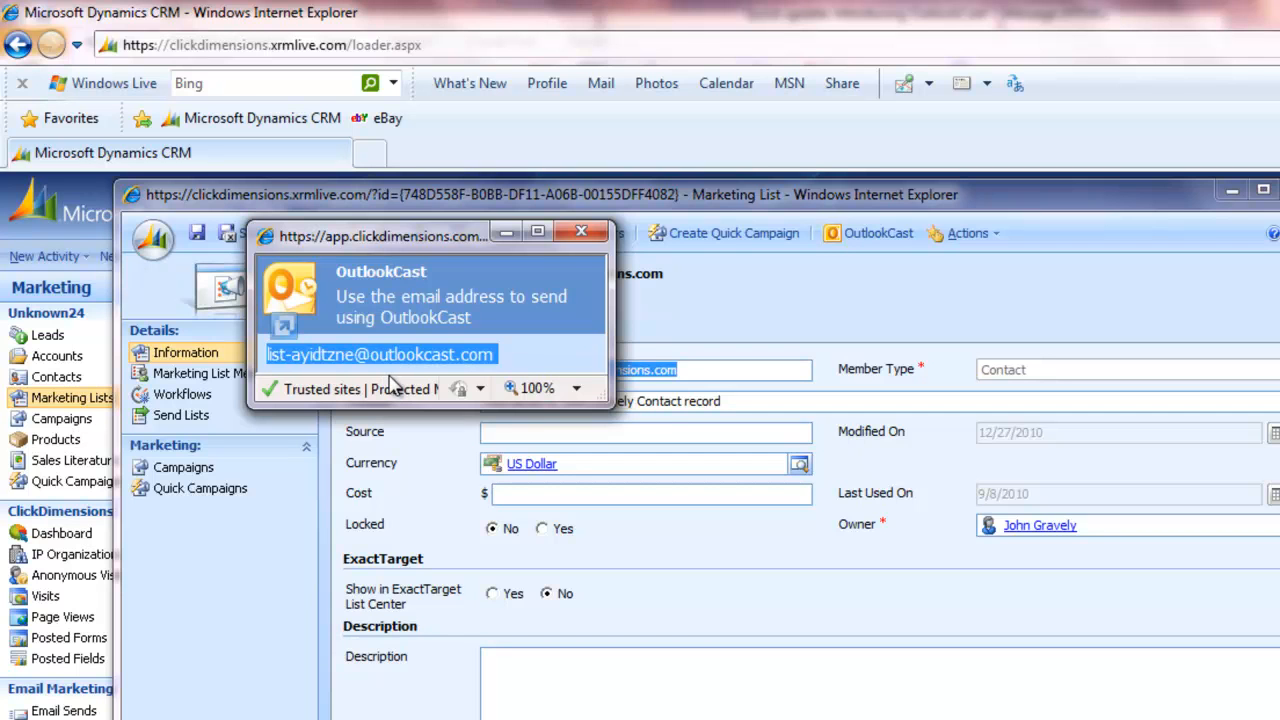
pyautogui.click(581, 234)
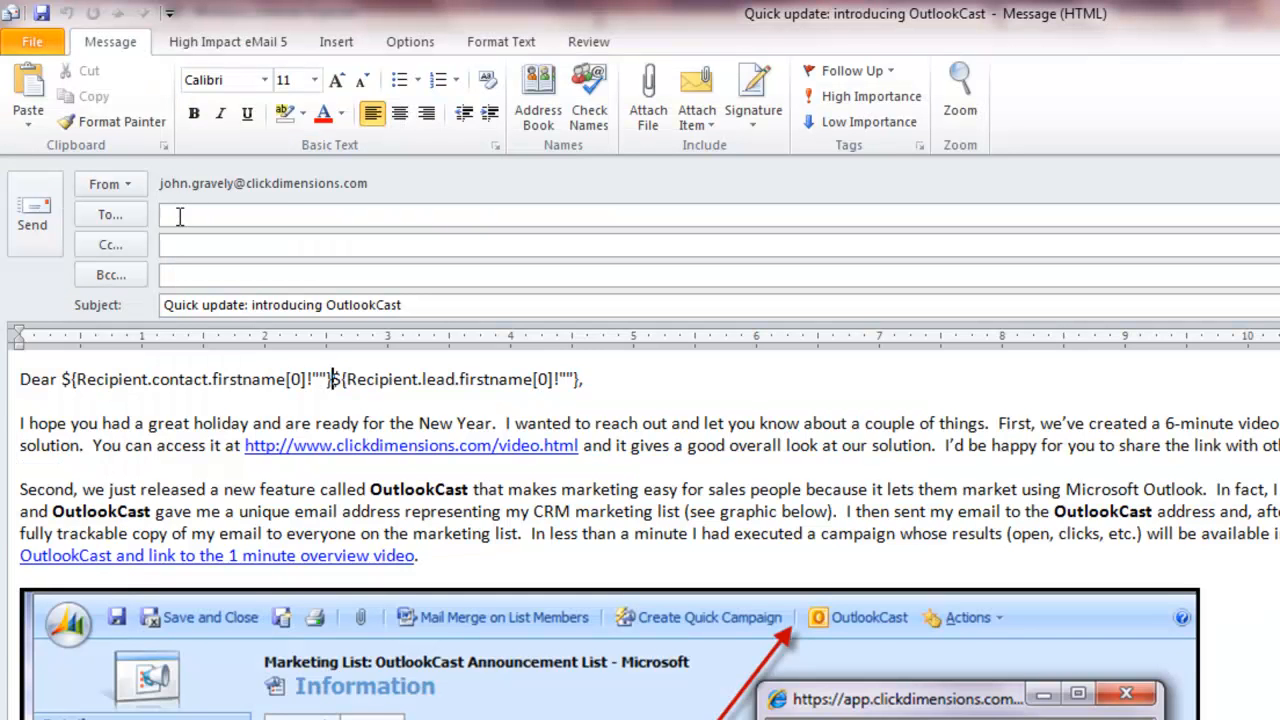
# Address the Outlook message to the copied OutlookCast list address and send it, skipping the spelling check
pyautogui.click(181, 215)
pyautogui.hotkey('ctrl', 'v')
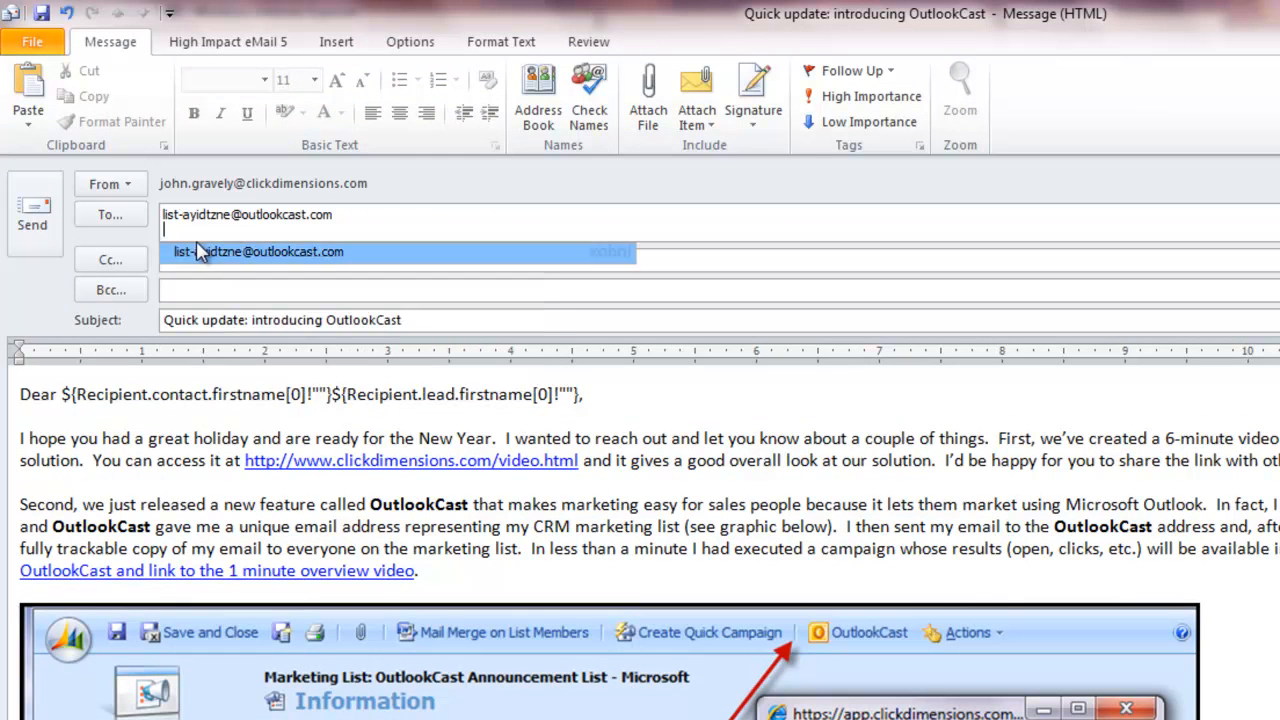
pyautogui.click(200, 254)
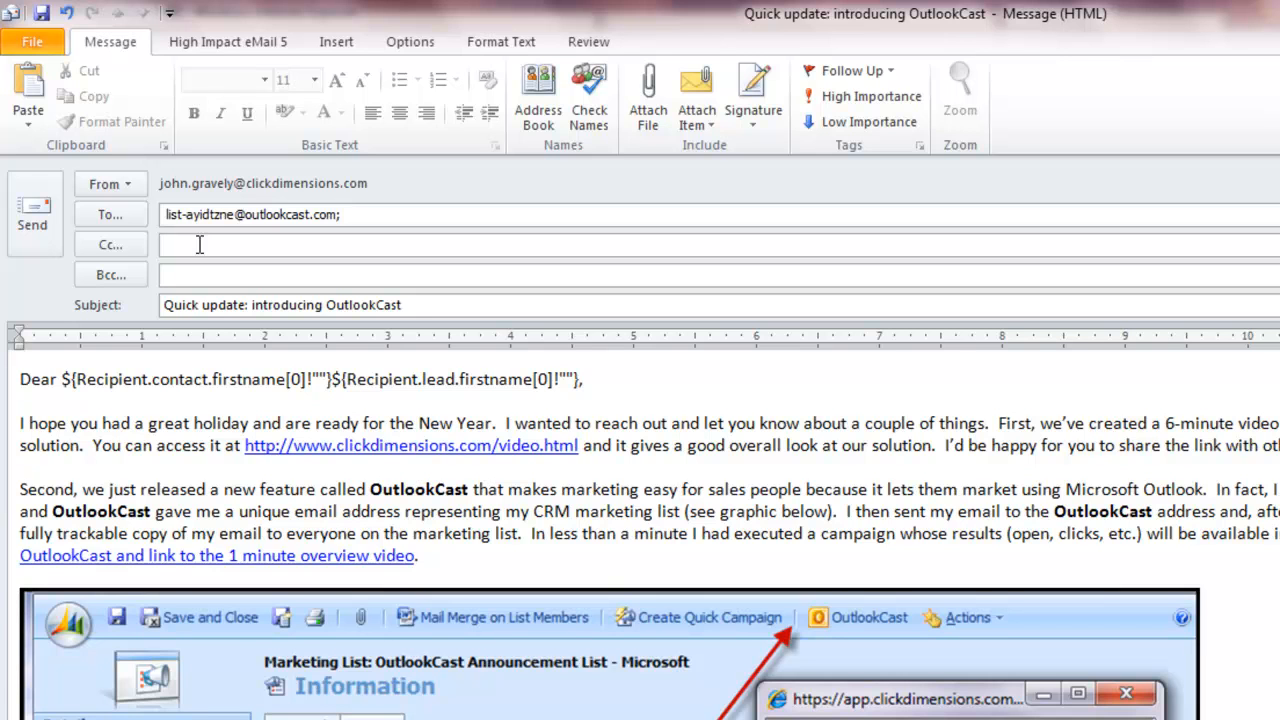
pyautogui.click(30, 225)
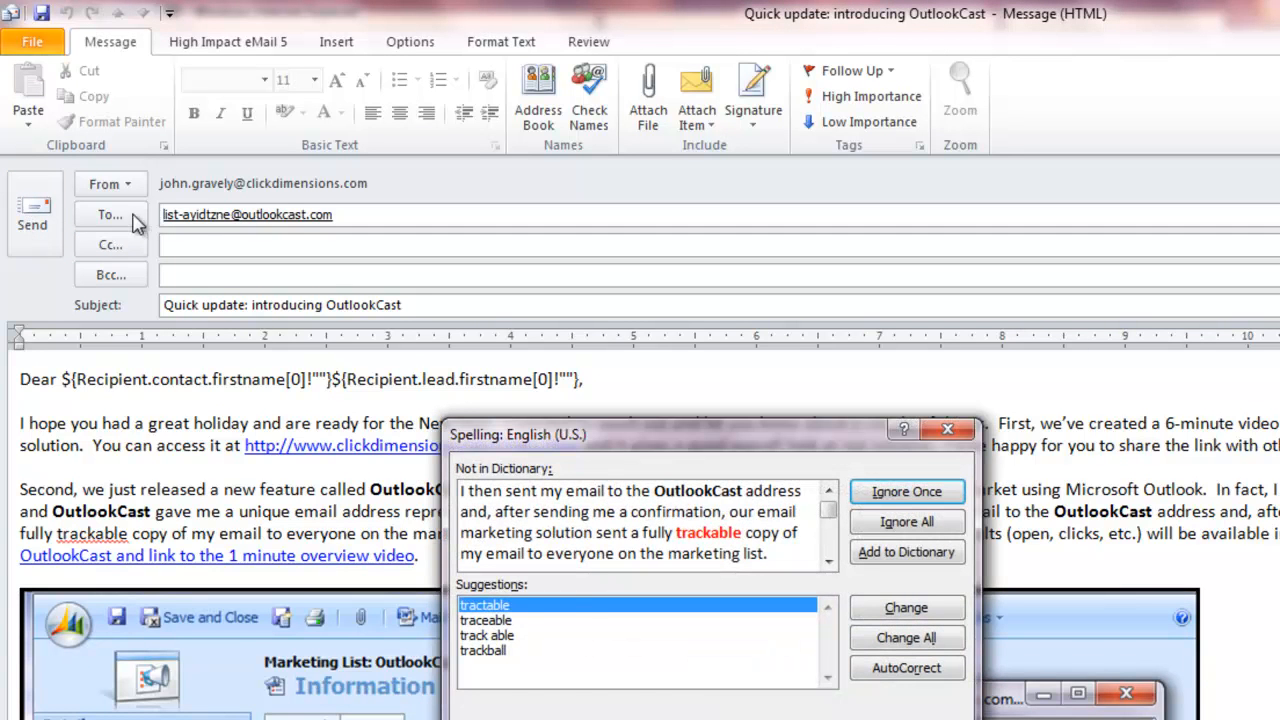
pyautogui.press('Escape')
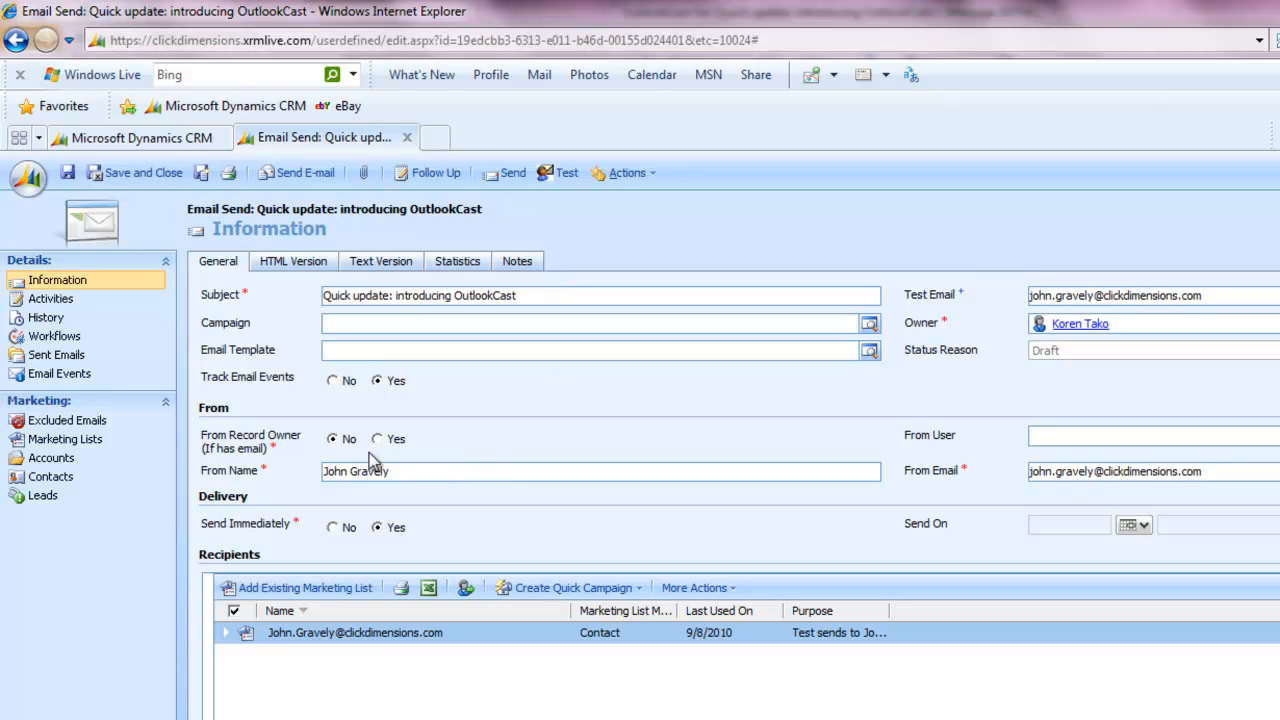
# Add the existing lead marketing list for Gmail, Yahoo, Hotmail and Test to the CRM email send's recipients and send it
pyautogui.click(447, 474)
pyautogui.click(322, 590)
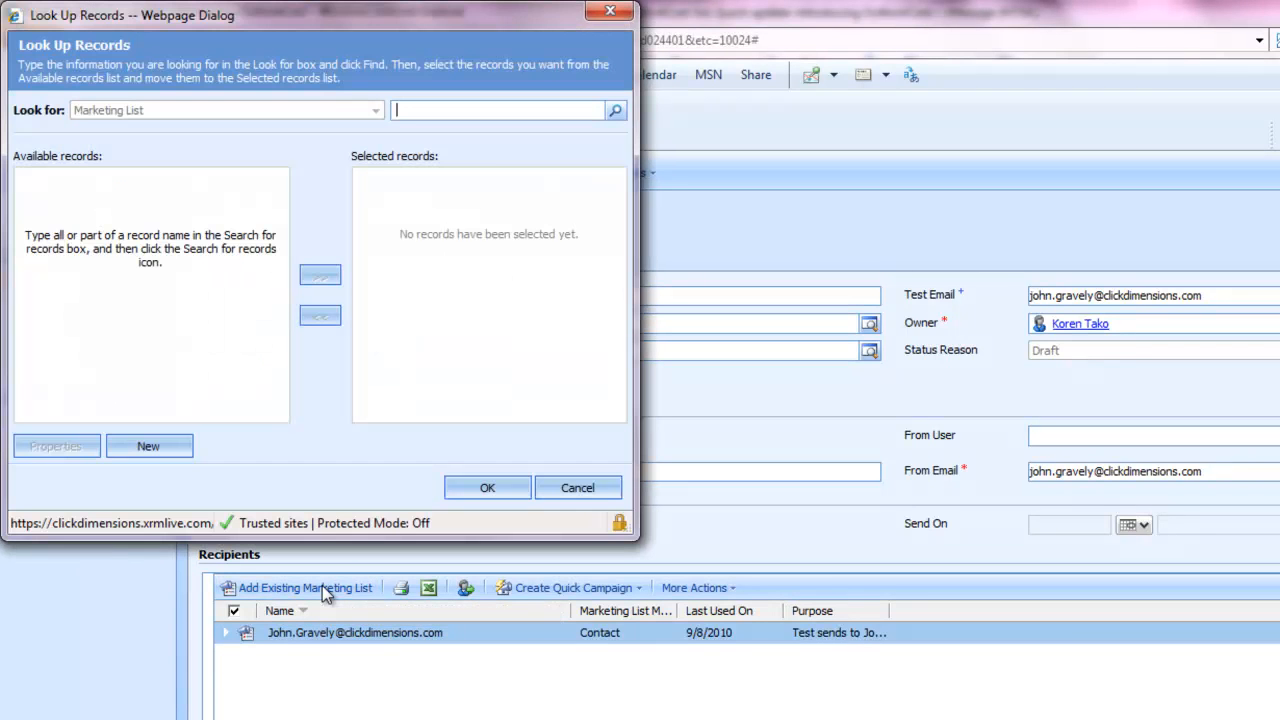
pyautogui.click(617, 111)
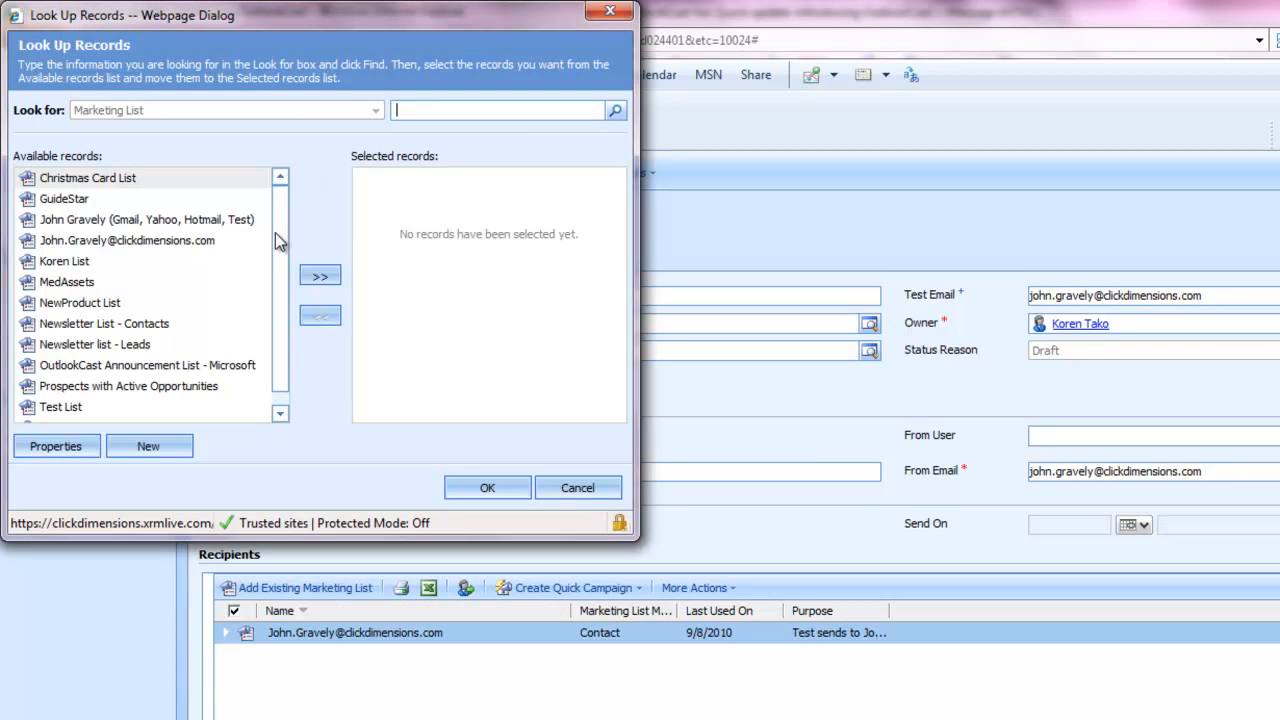
pyautogui.doubleClick(190, 222)
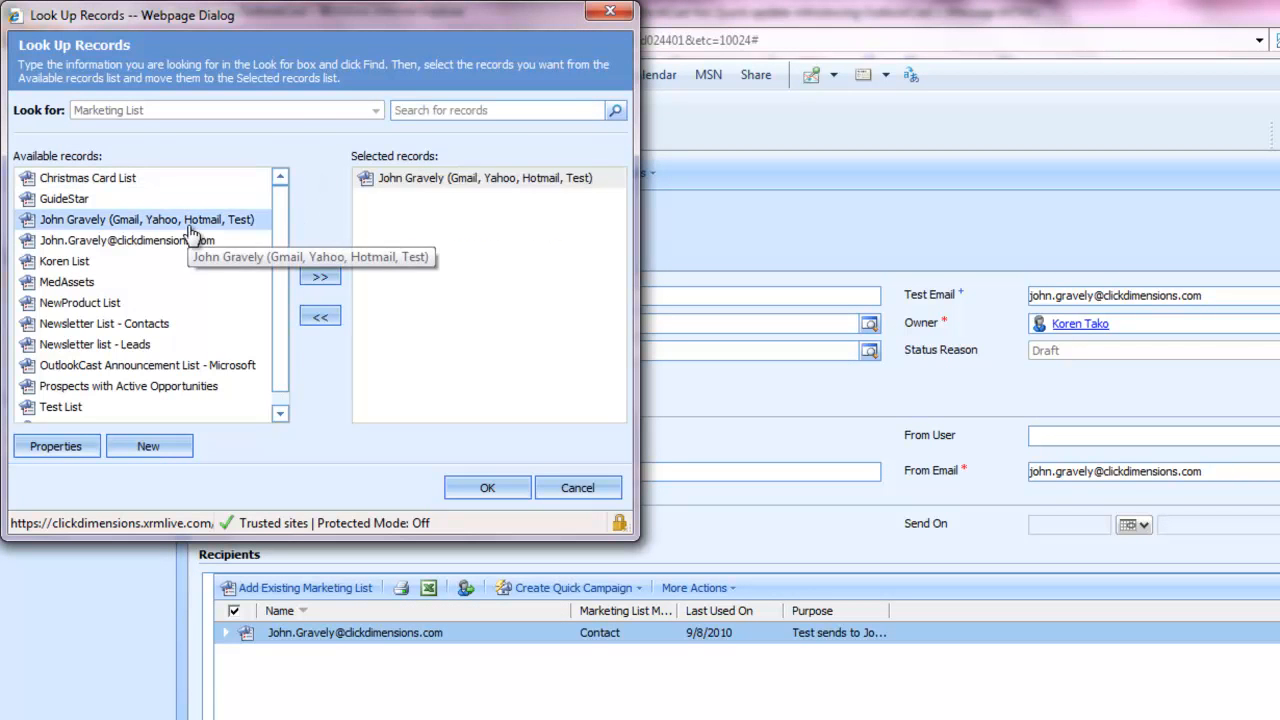
pyautogui.click(488, 489)
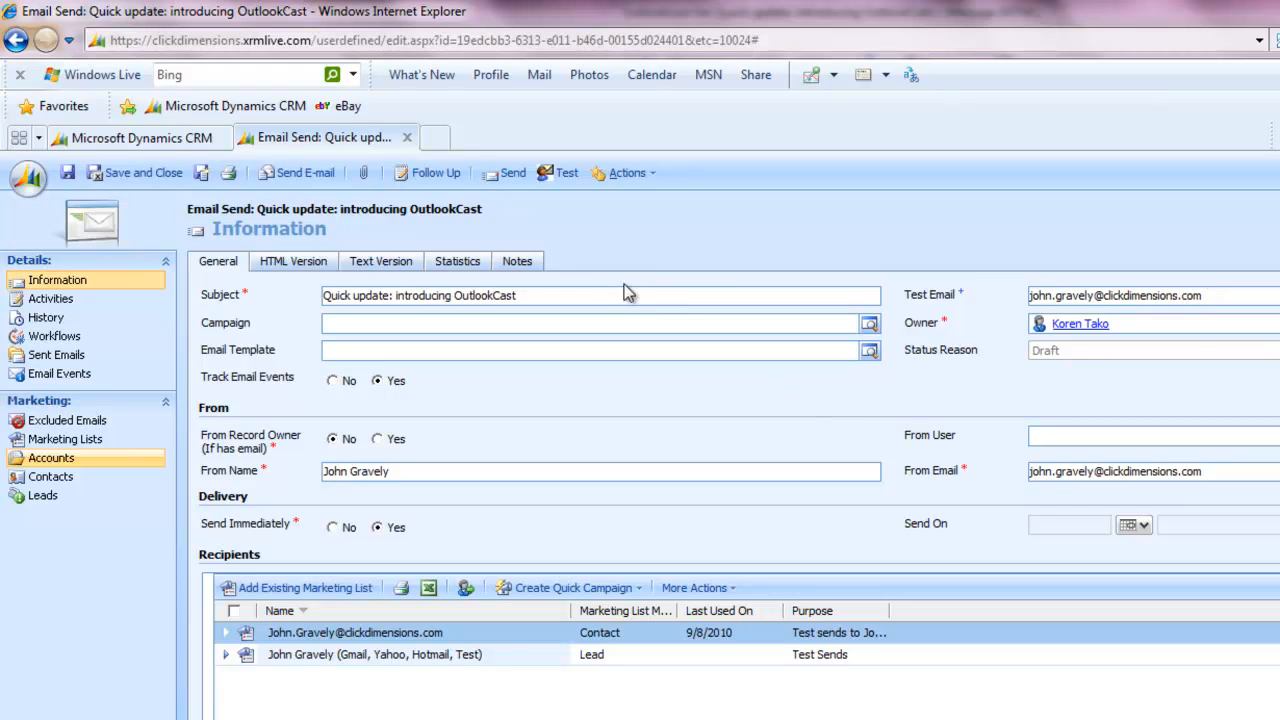
pyautogui.click(510, 174)
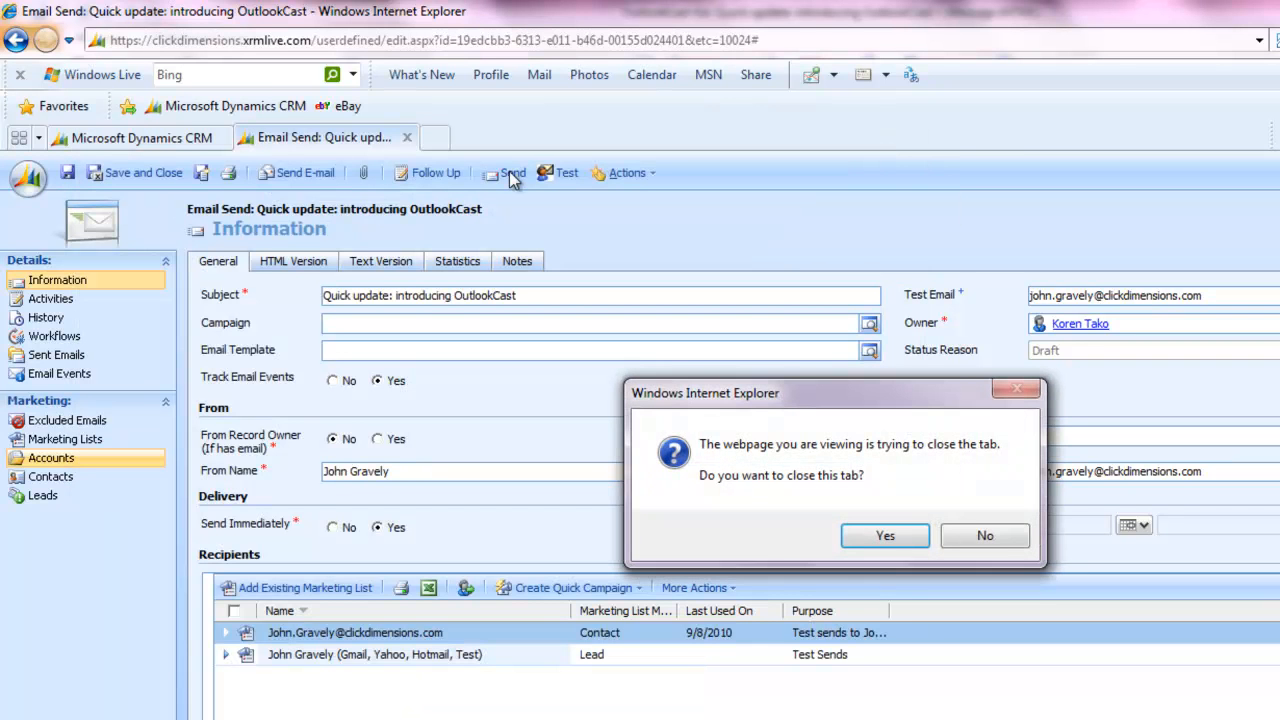
pyautogui.click(872, 536)
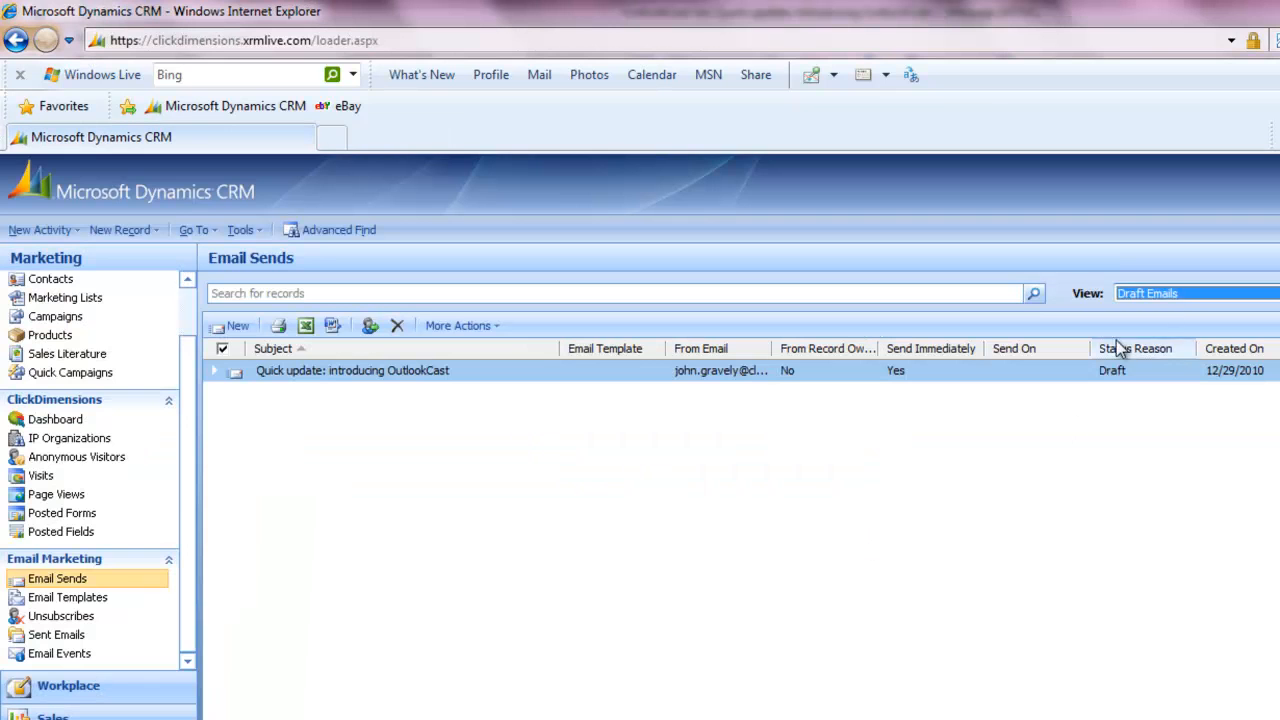
# Show the email sends in the Outbox Emails view and after that in the Sent Emails view
pyautogui.click(1172, 294)
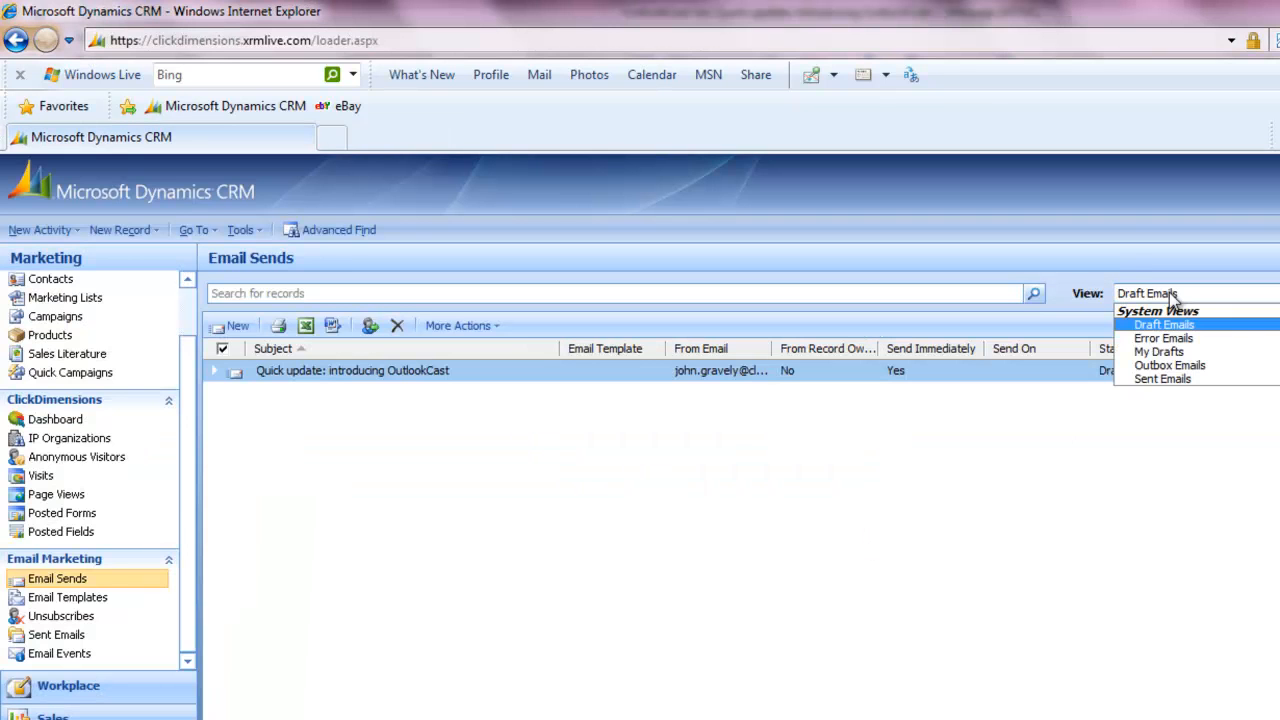
pyautogui.click(1168, 365)
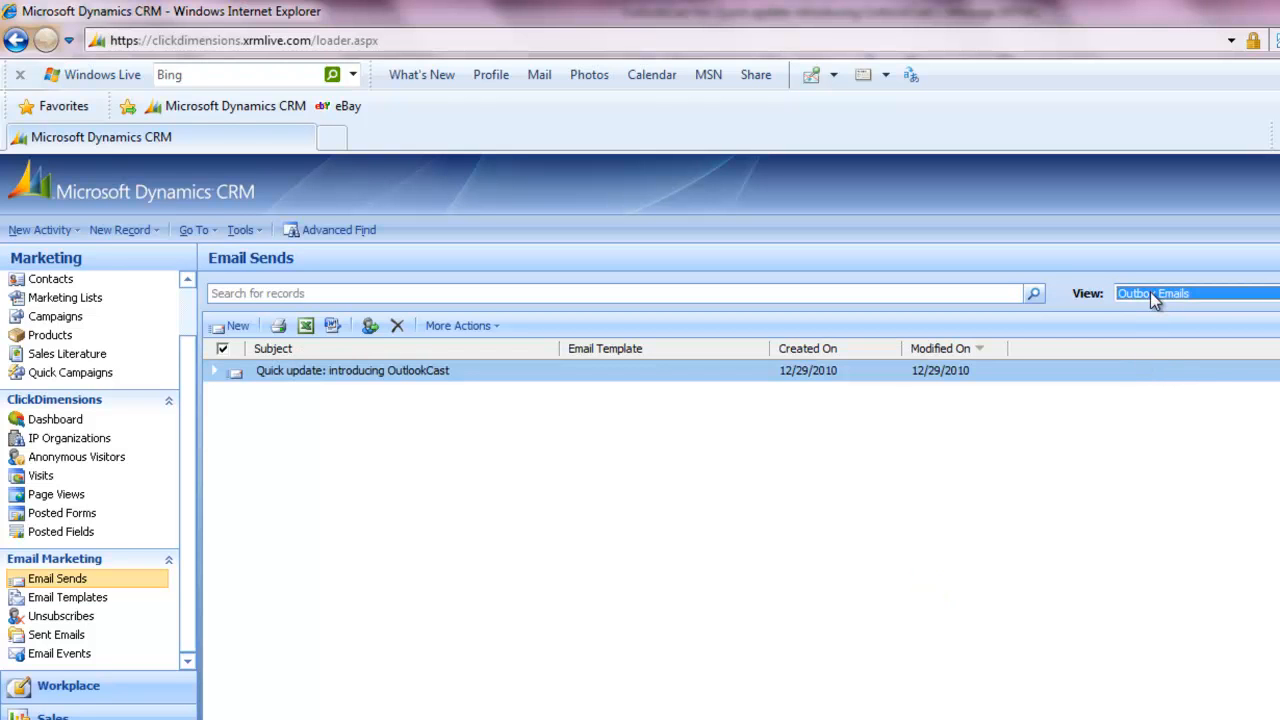
pyautogui.click(1150, 293)
pyautogui.click(1143, 380)
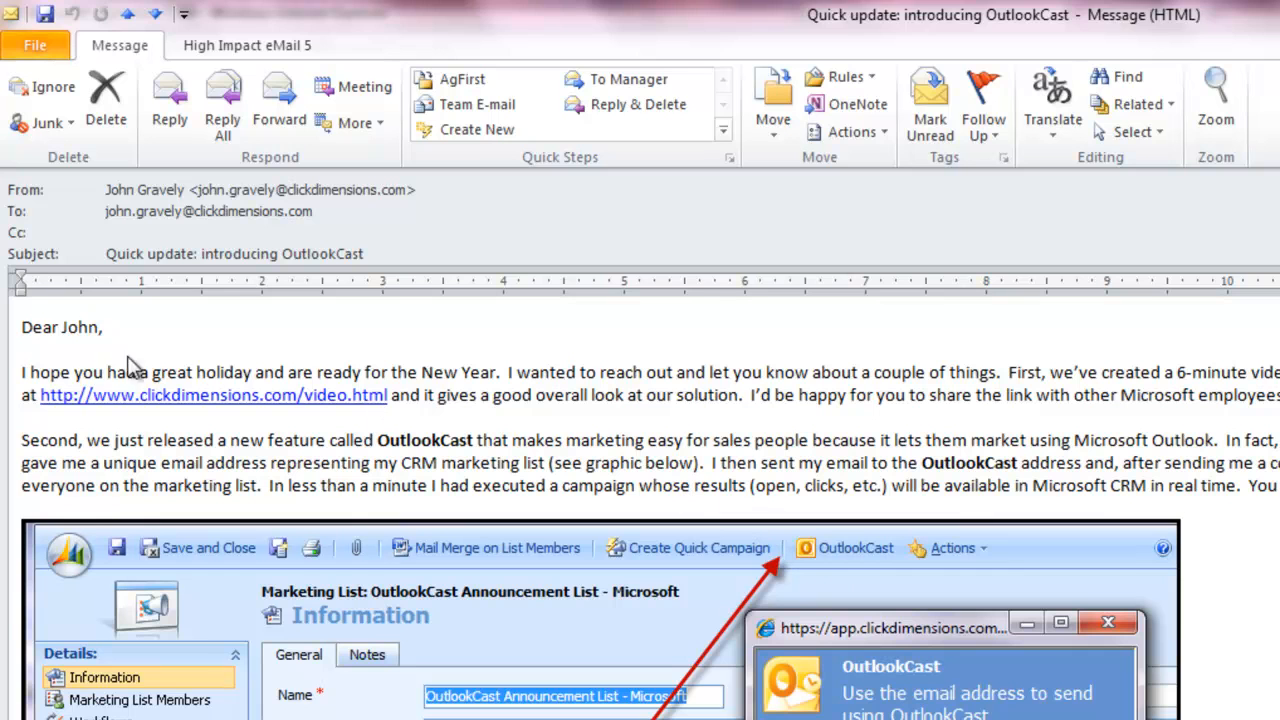
# Check the personalized first name in the received message's greeting and look through the message down to its signature
pyautogui.doubleClick(80, 330)
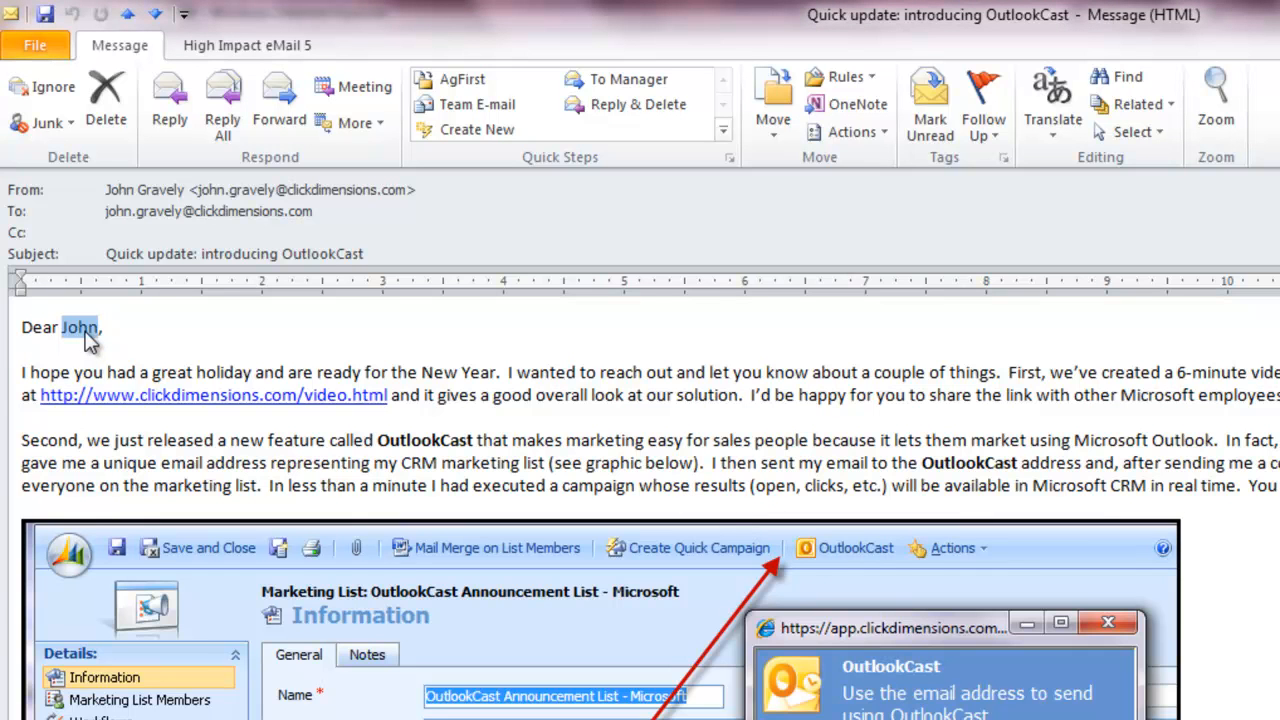
pyautogui.moveTo(180, 410)
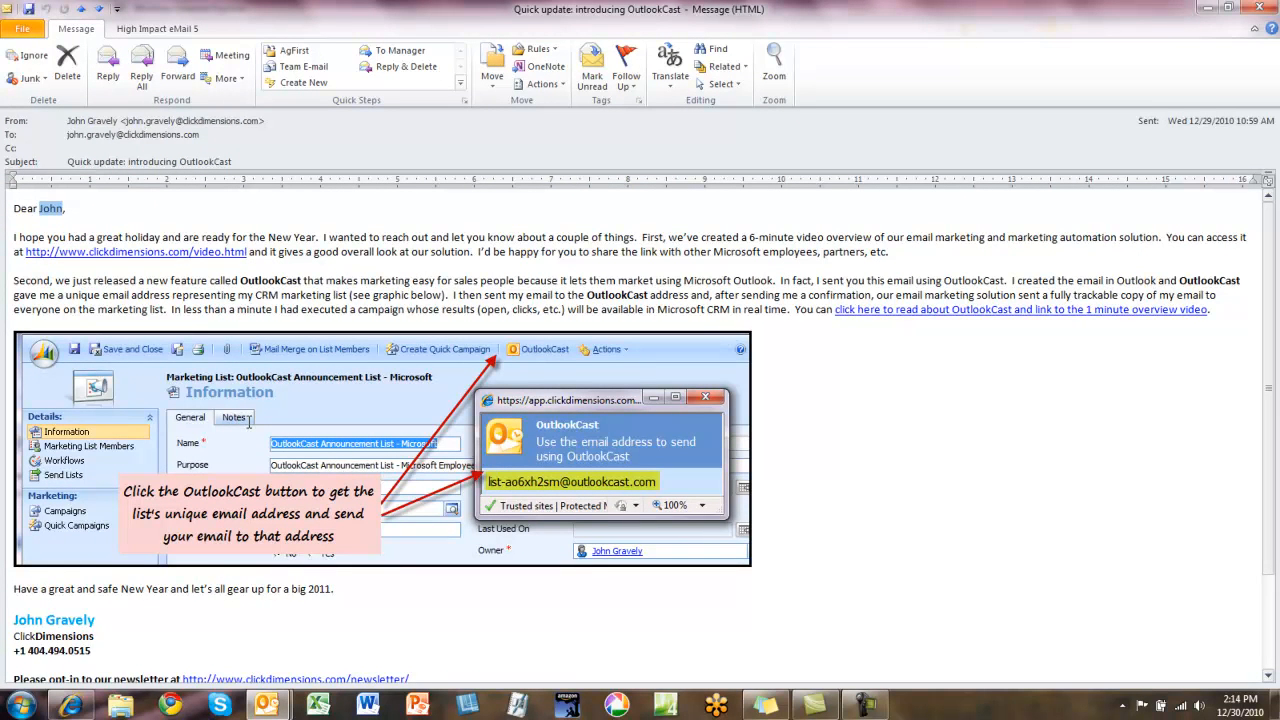
pyautogui.scroll(-3, 260, 400)
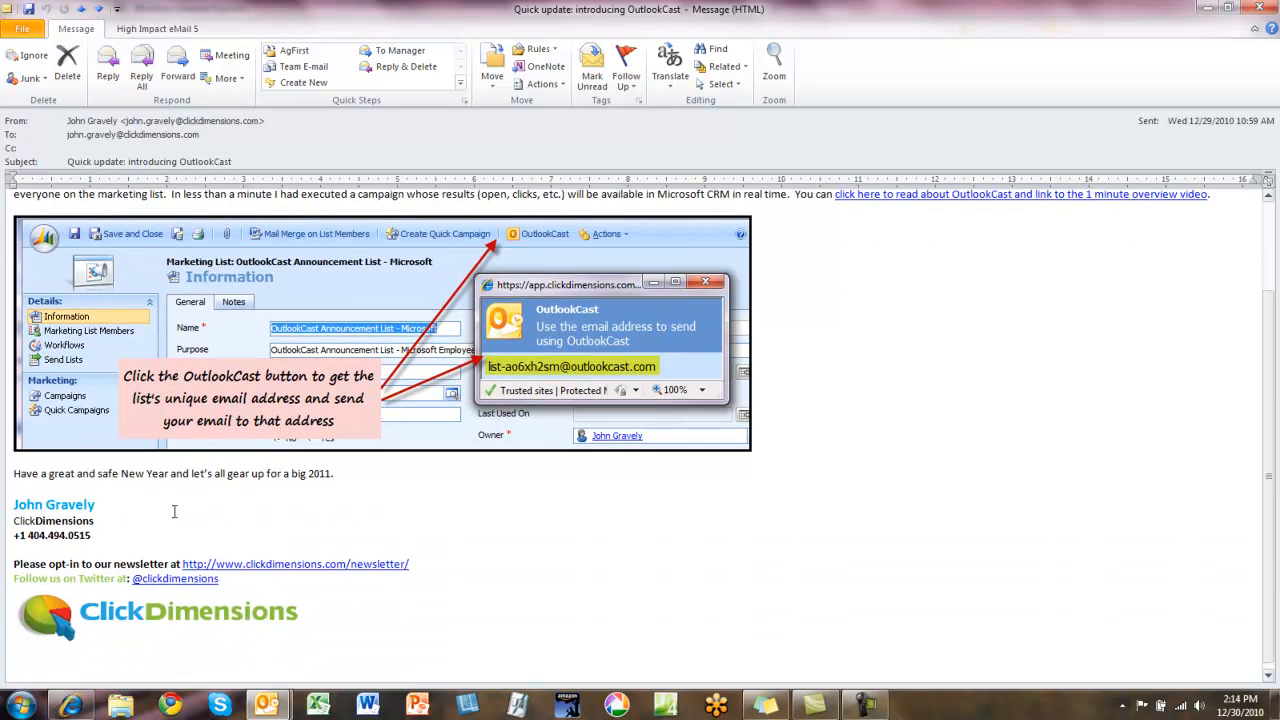
pyautogui.scroll(6, 196, 499)
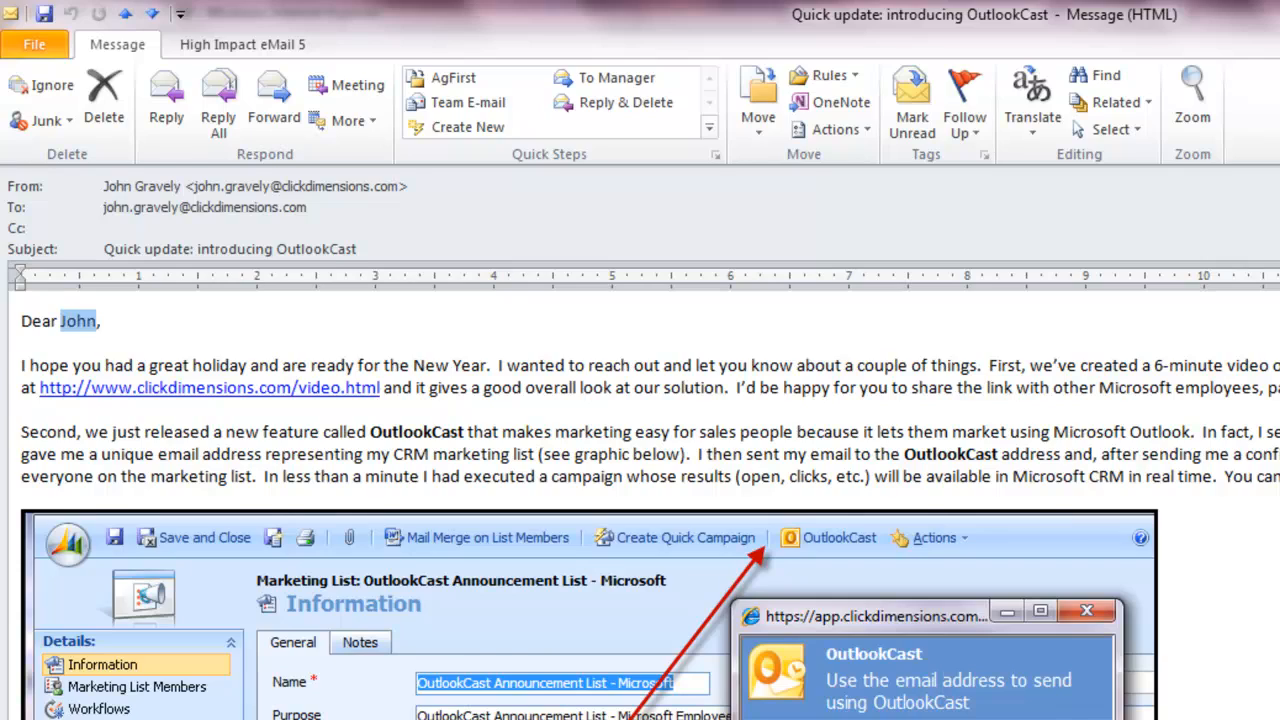
# Switch to the CRM, open the newest sent "Quick update: introducing OutlookCast" email, and examine its open statistics
pyautogui.hotkey('alt', 'Tab')
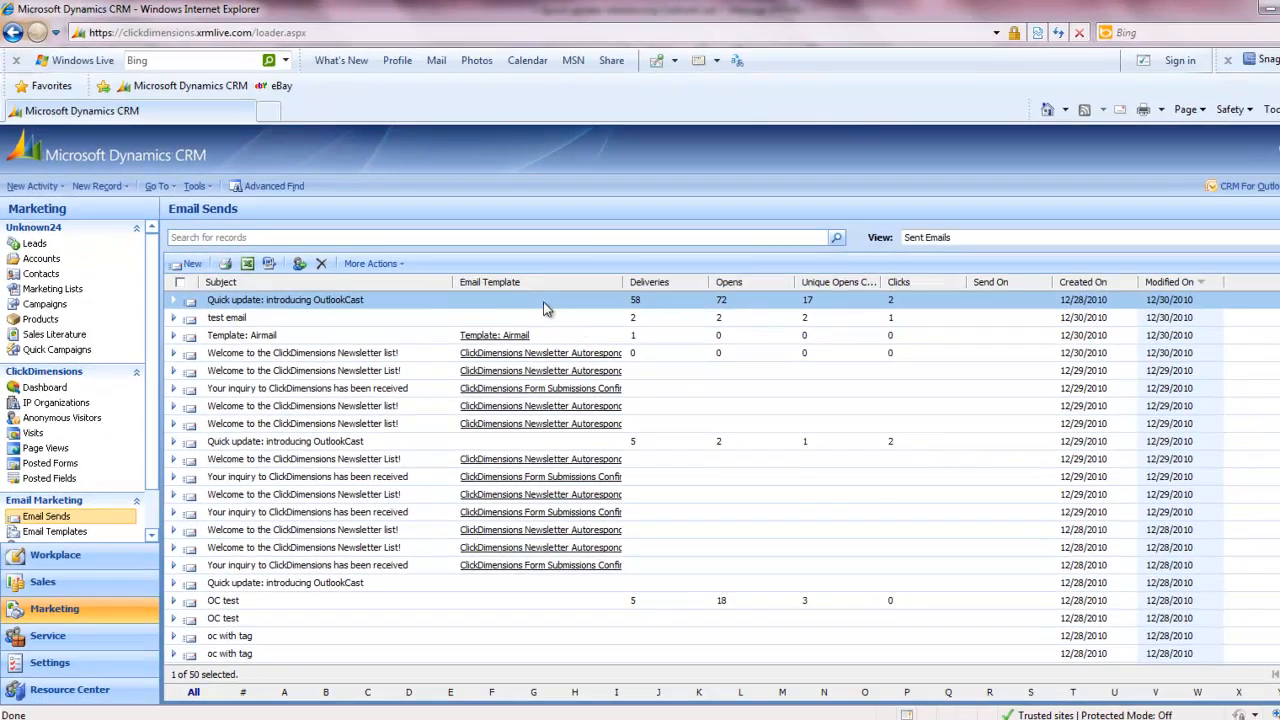
pyautogui.doubleClick(545, 303)
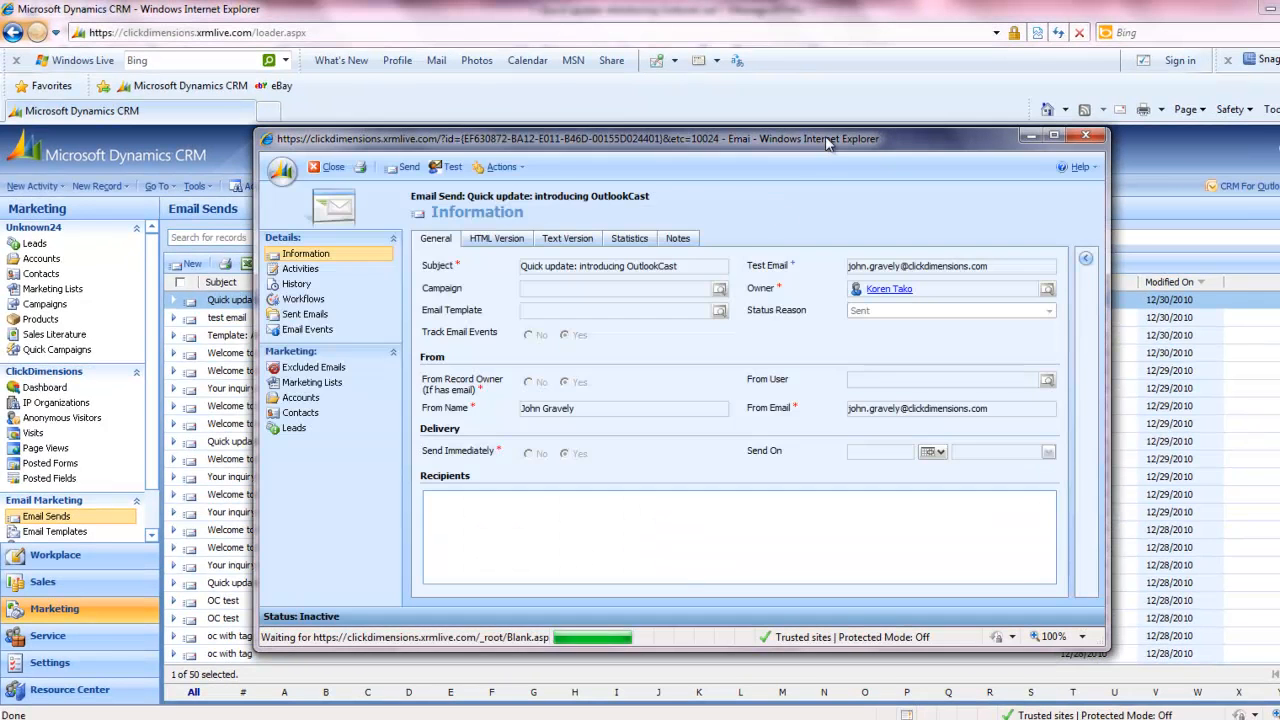
pyautogui.doubleClick(825, 139)
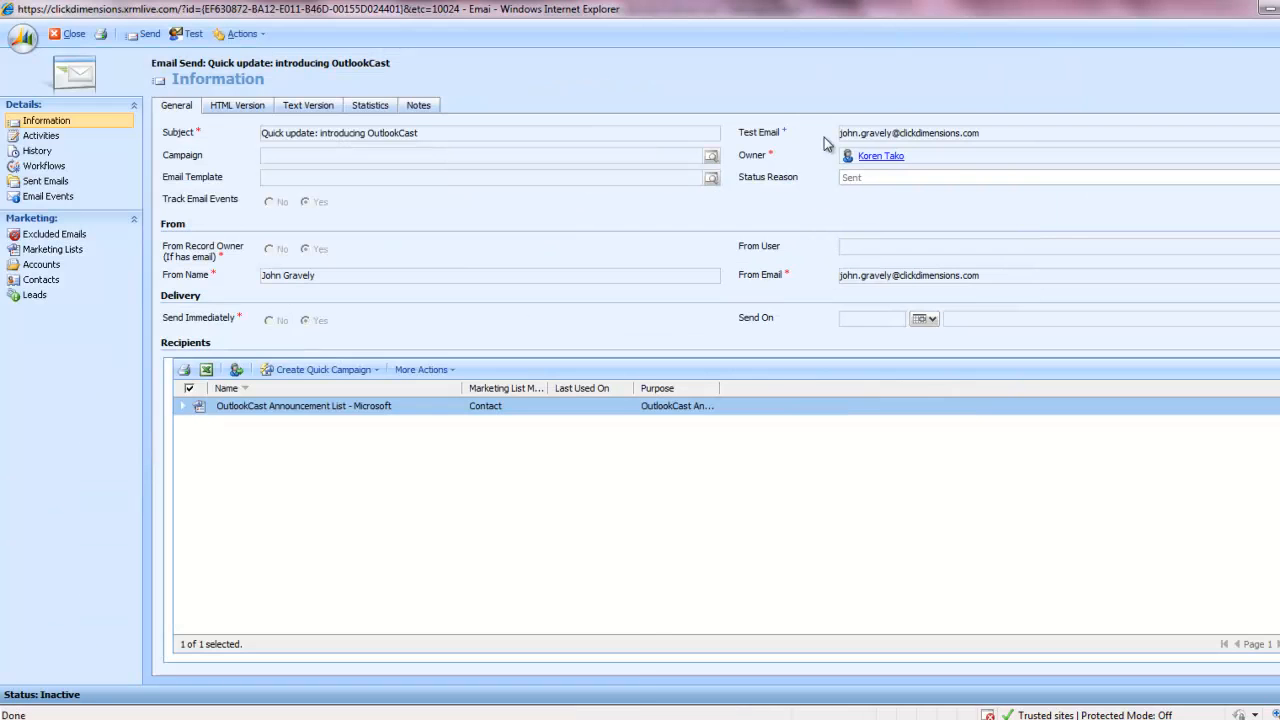
pyautogui.click(365, 107)
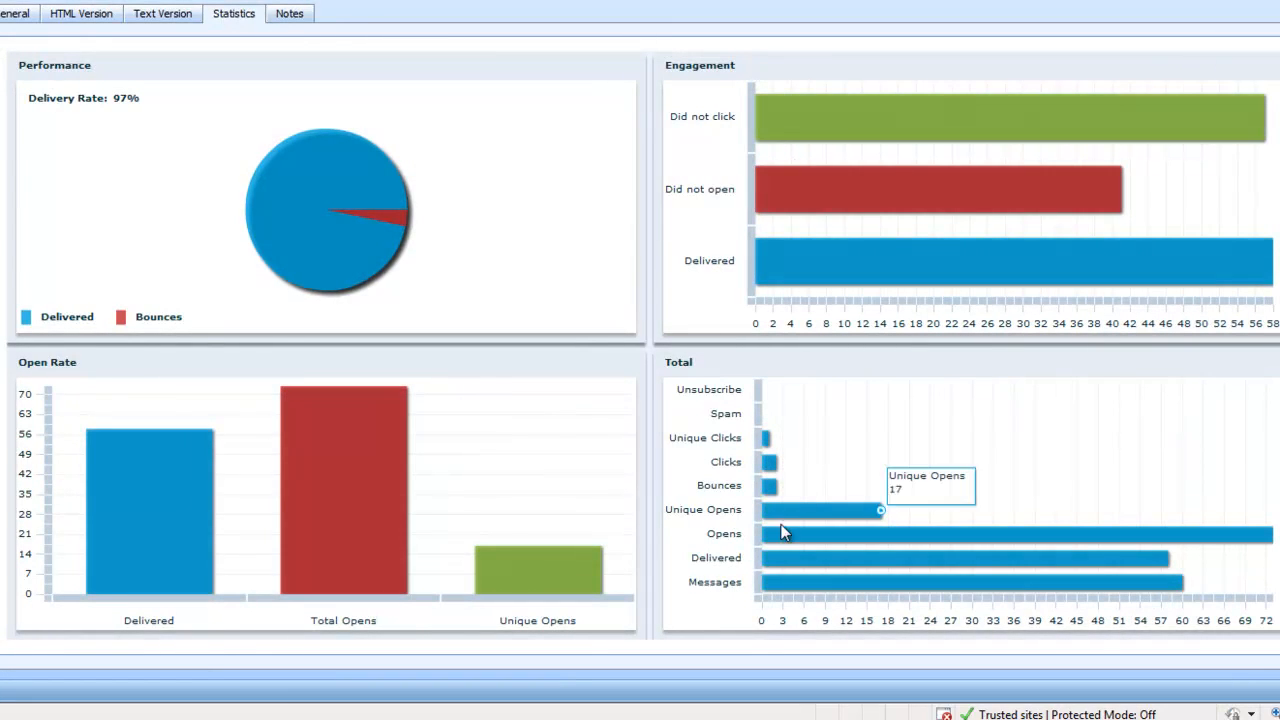
pyautogui.moveTo(565, 592)
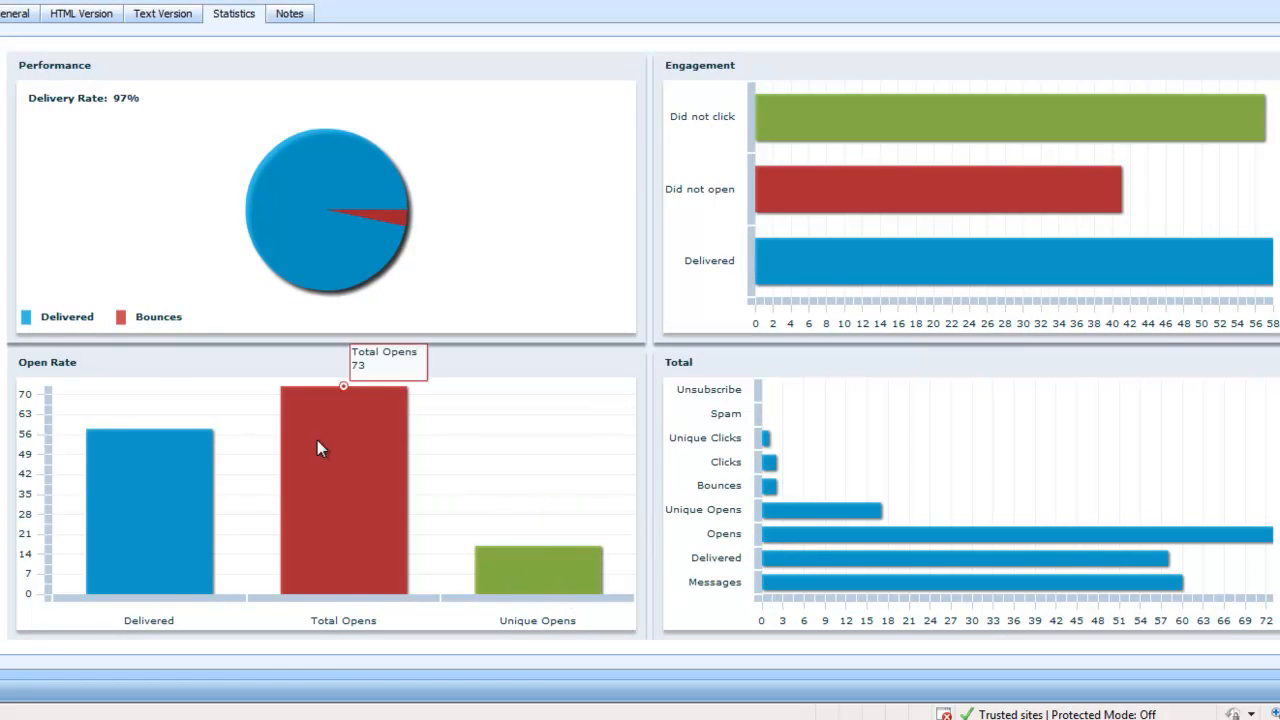